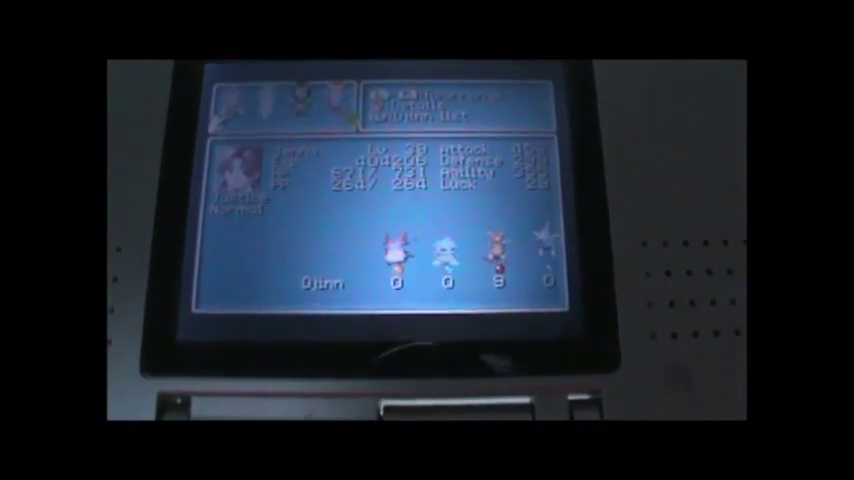
key(Right)
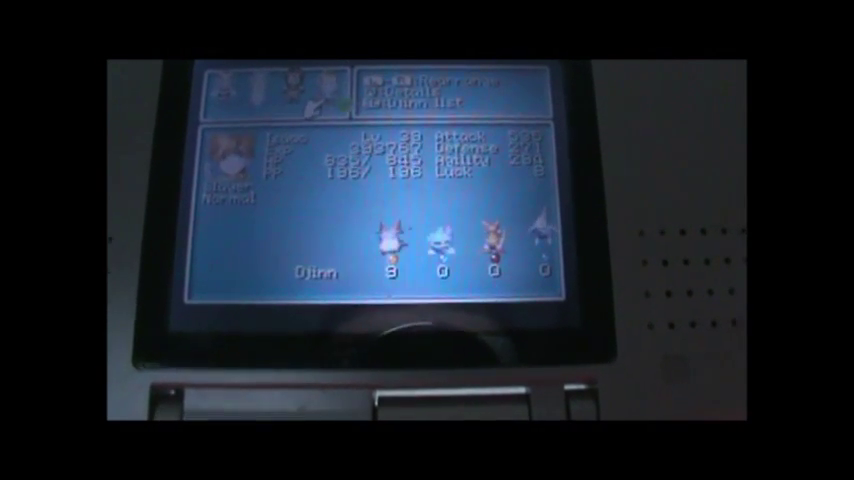
key(Left)
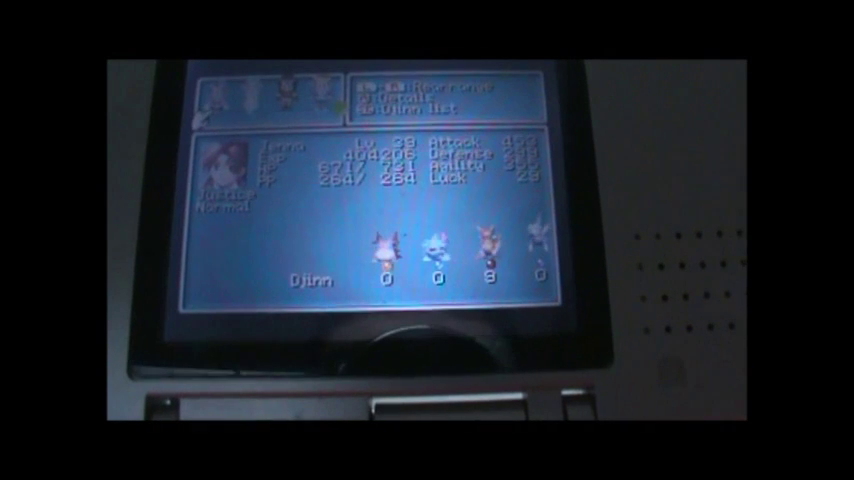
key(Left)
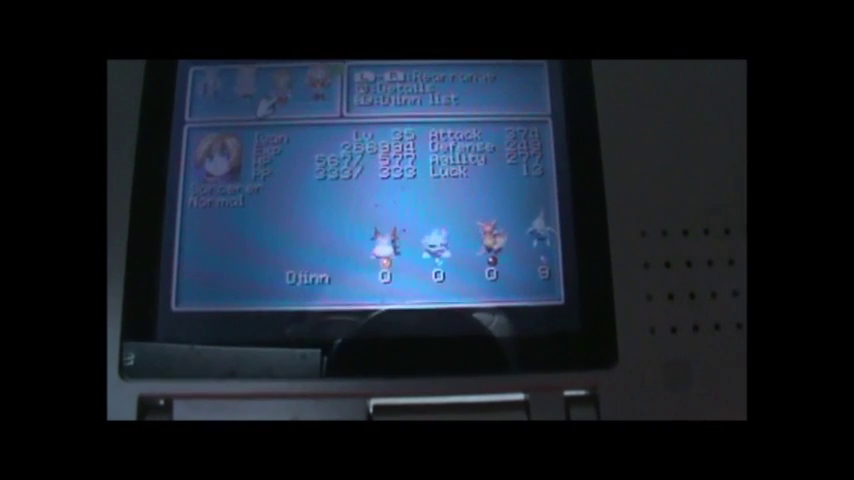
key(Right)
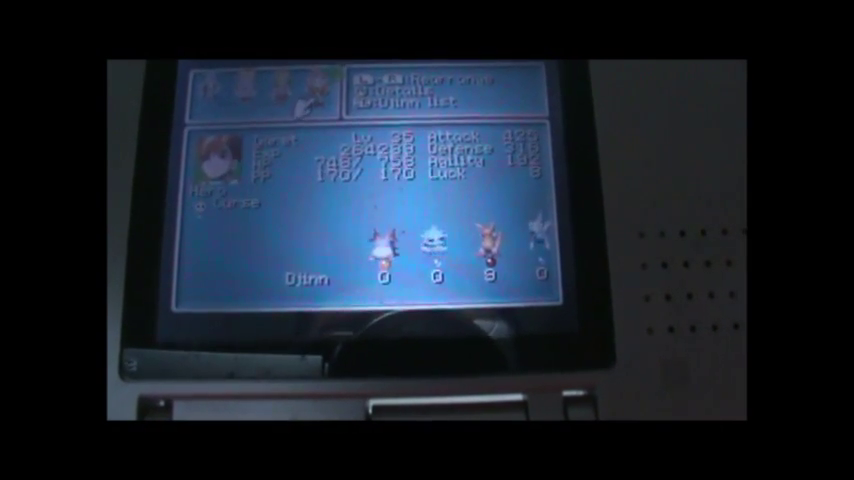
key(Left)
key(Right)
key(Right)
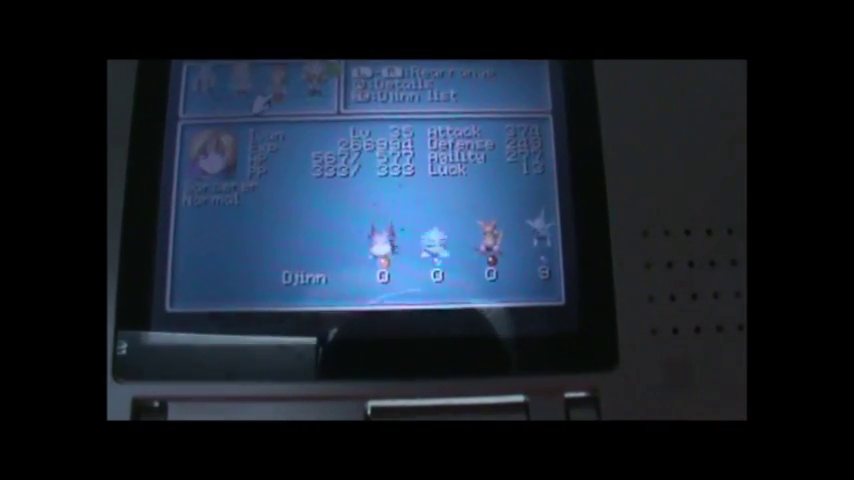